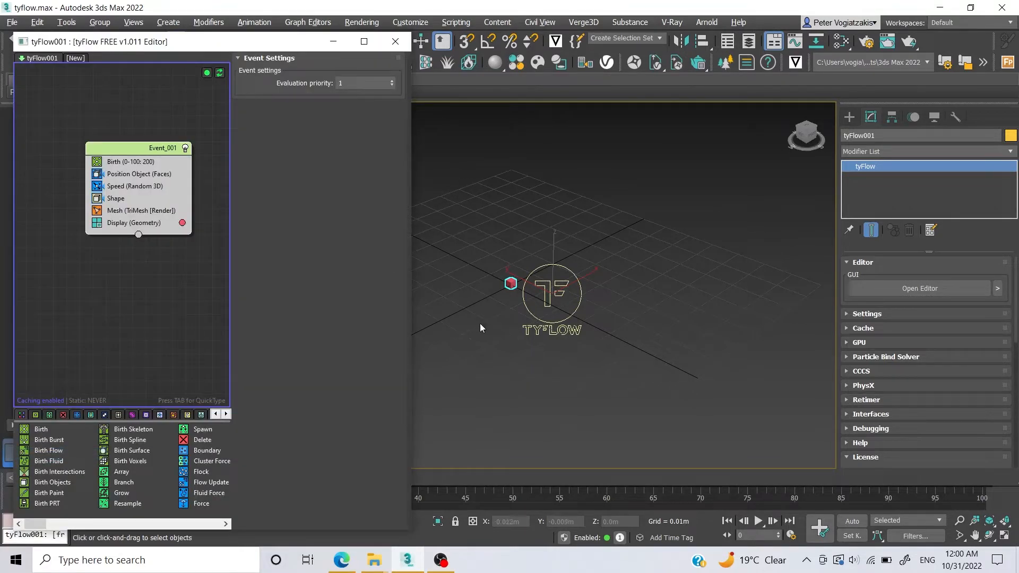
Reposition the tyFlow editor window clear of the time slider and scrub the timeline to preview the particle simulation.
drag(303, 35, 322, 65)
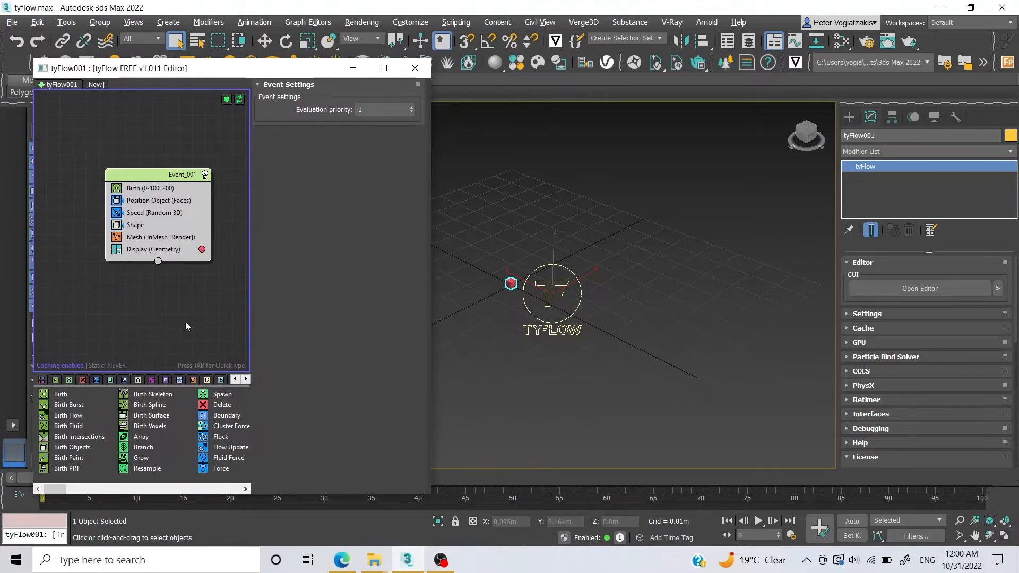
drag(222, 68, 231, 50)
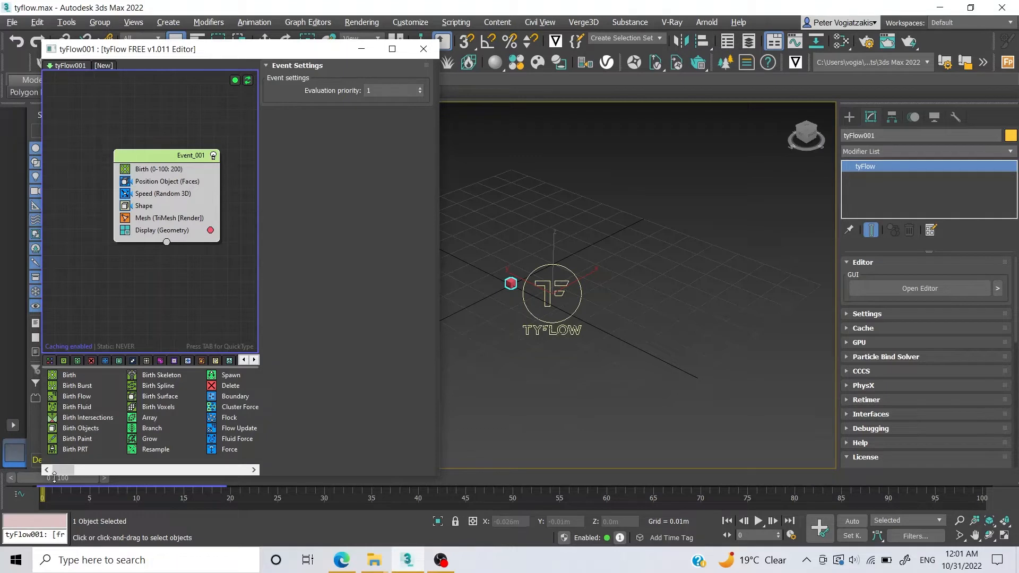
mouse_move(62, 483)
mouse_down()
mouse_move(715, 456)
mouse_move(151, 482)
mouse_move(50, 476)
mouse_up()
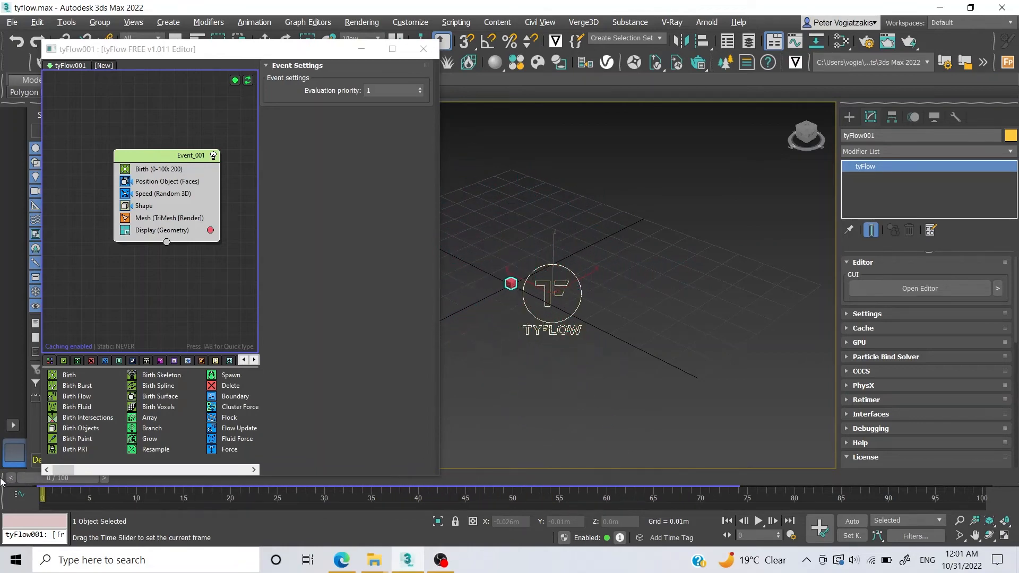
Review the Birth, Position Object and Speed operator settings of Event_001, including the available Location options.
click(175, 167)
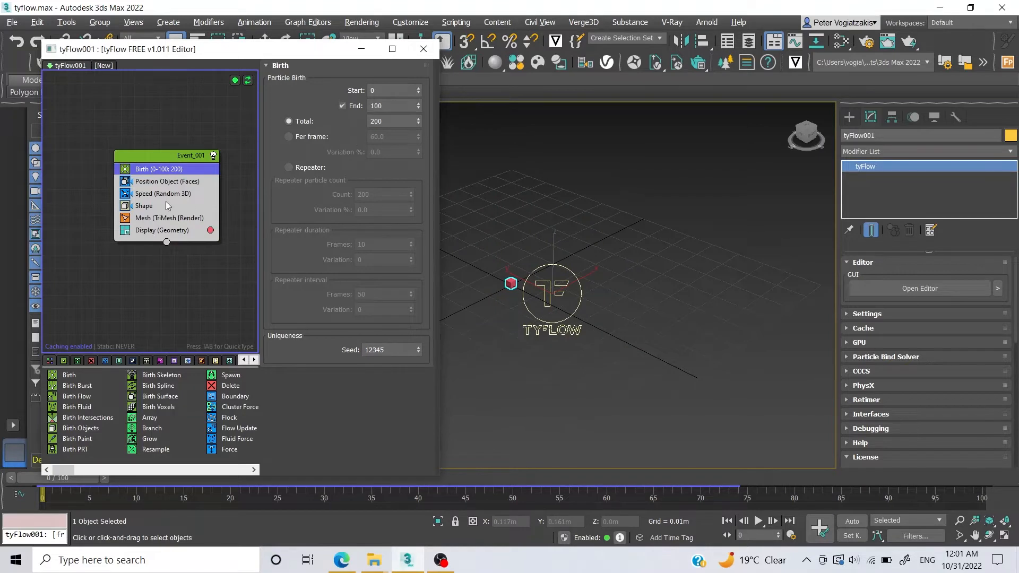
click(155, 182)
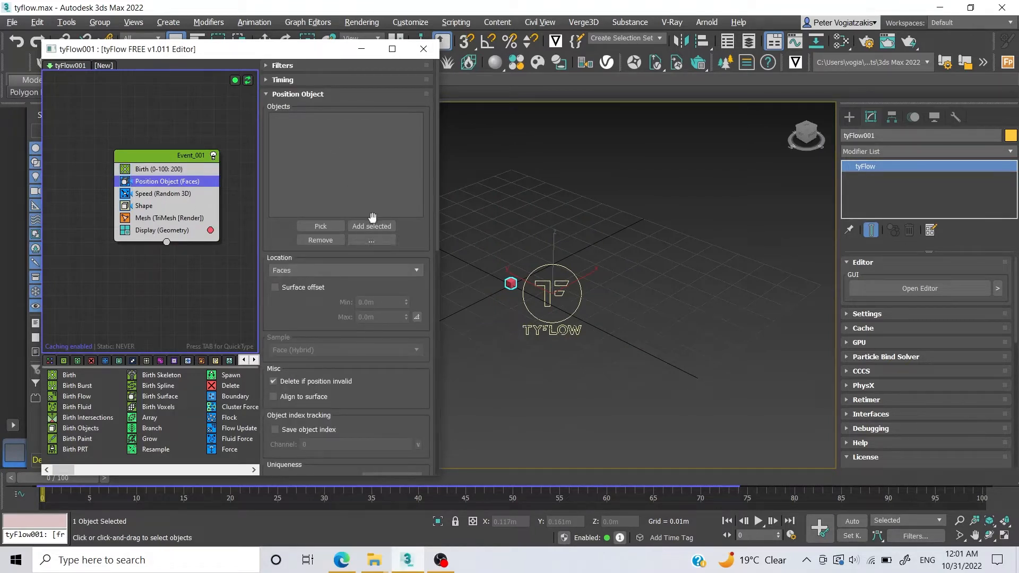
click(318, 272)
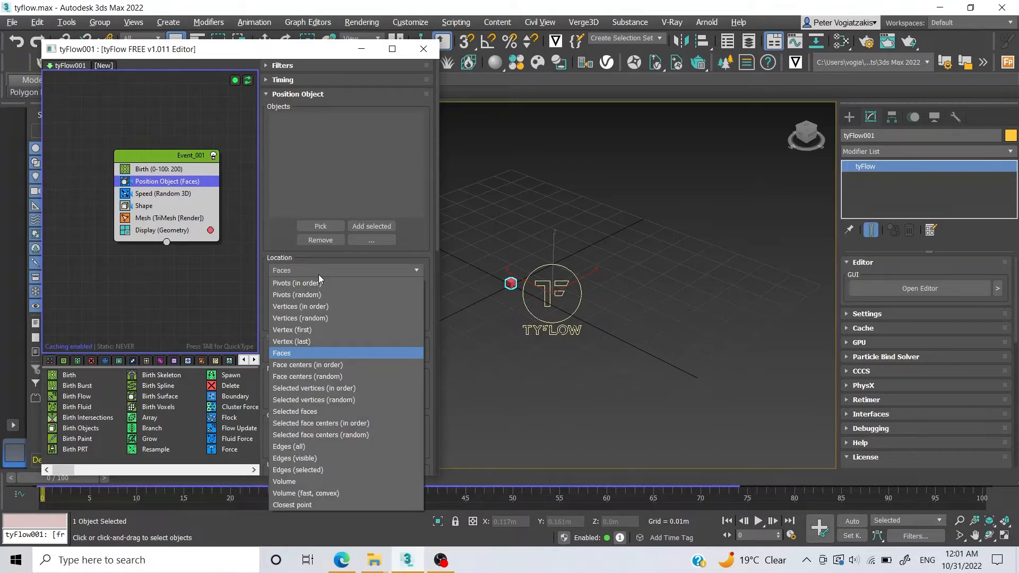
click(318, 271)
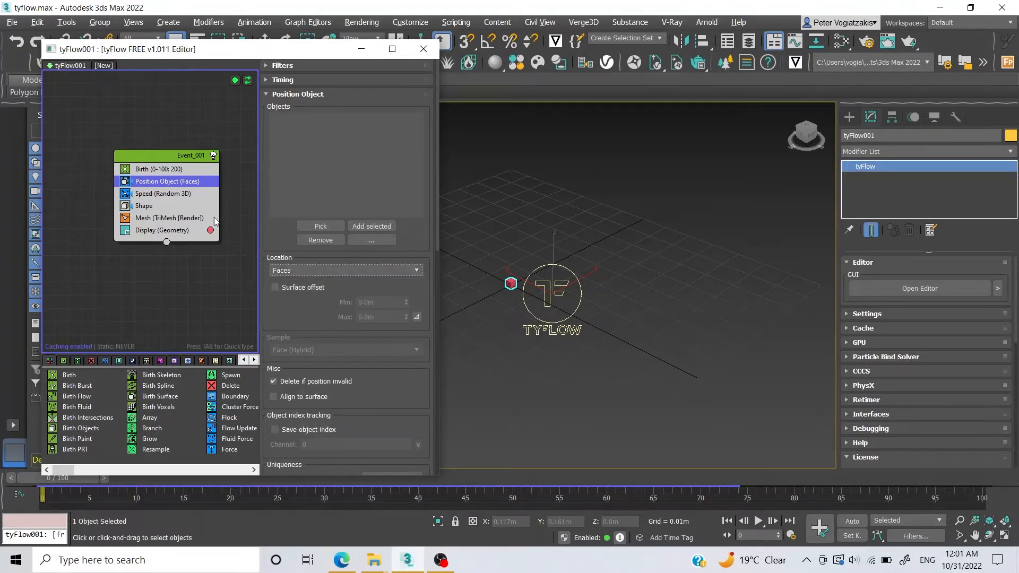
click(212, 193)
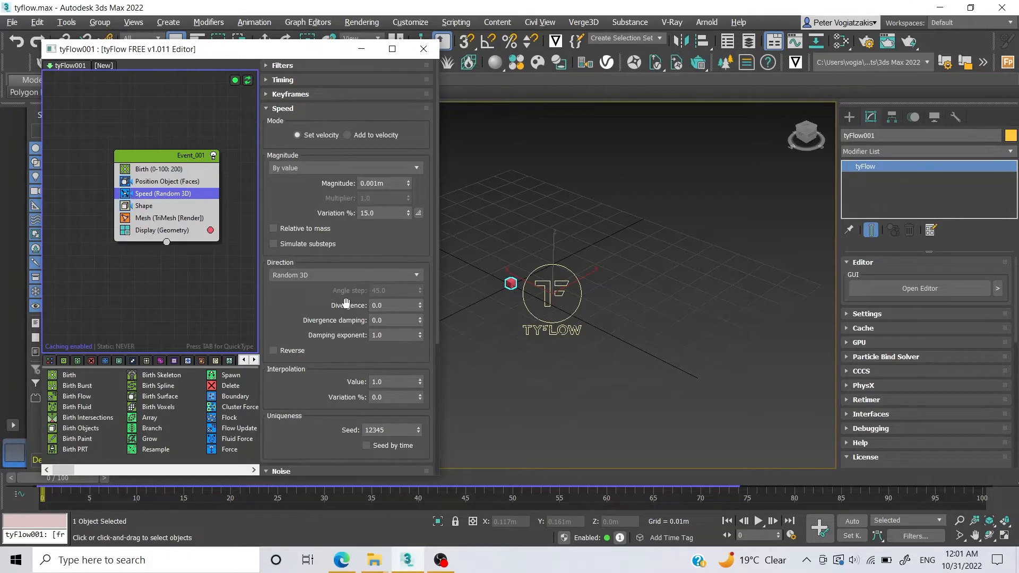
Try the Random horizontal direction in the Speed operator and scrub the timeline to preview the particle motion.
click(299, 275)
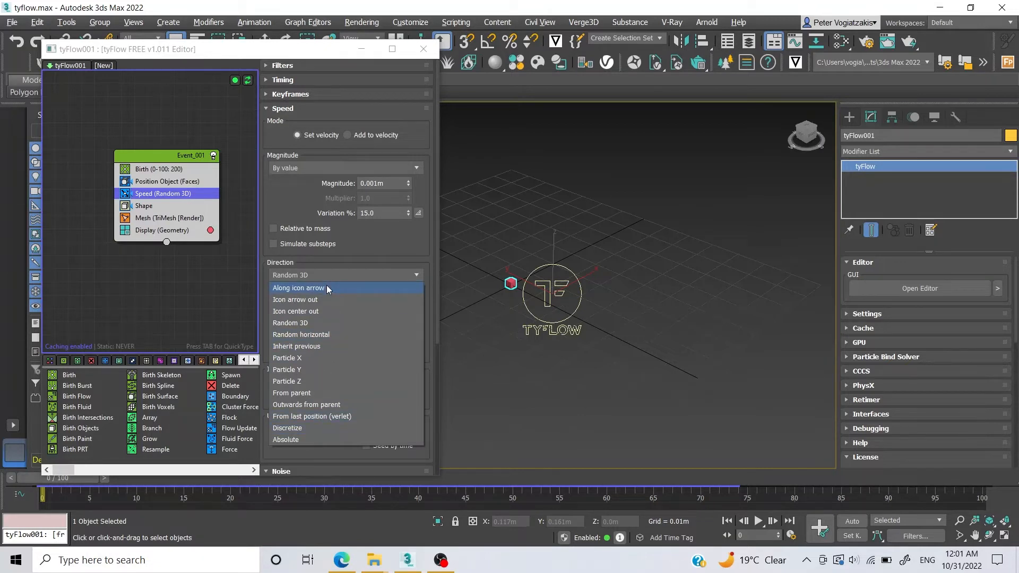
click(323, 336)
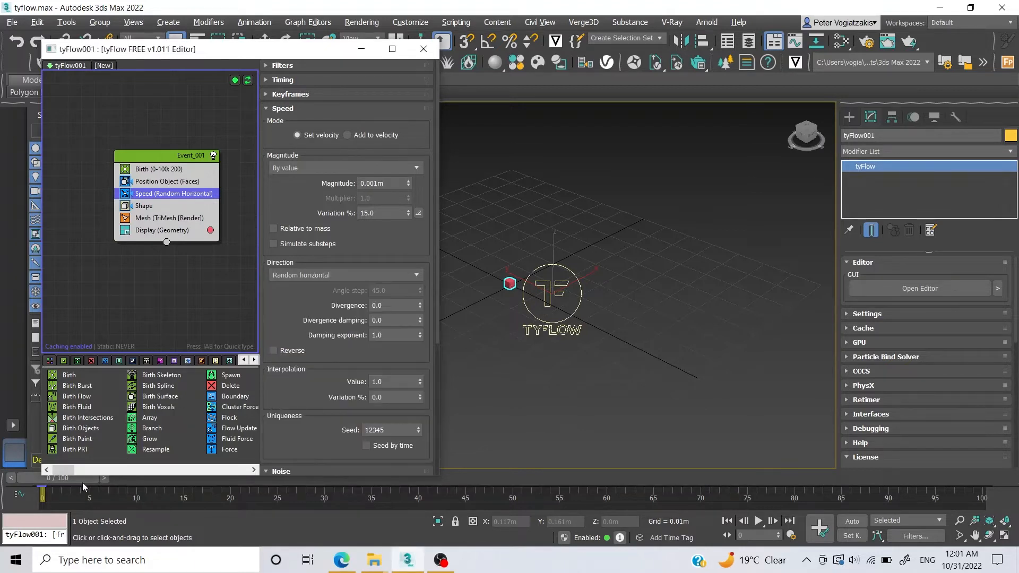
drag(67, 483, 52, 452)
Set the Speed operator's direction back to Random 3D and scrub the timeline to check the particle motion.
click(322, 274)
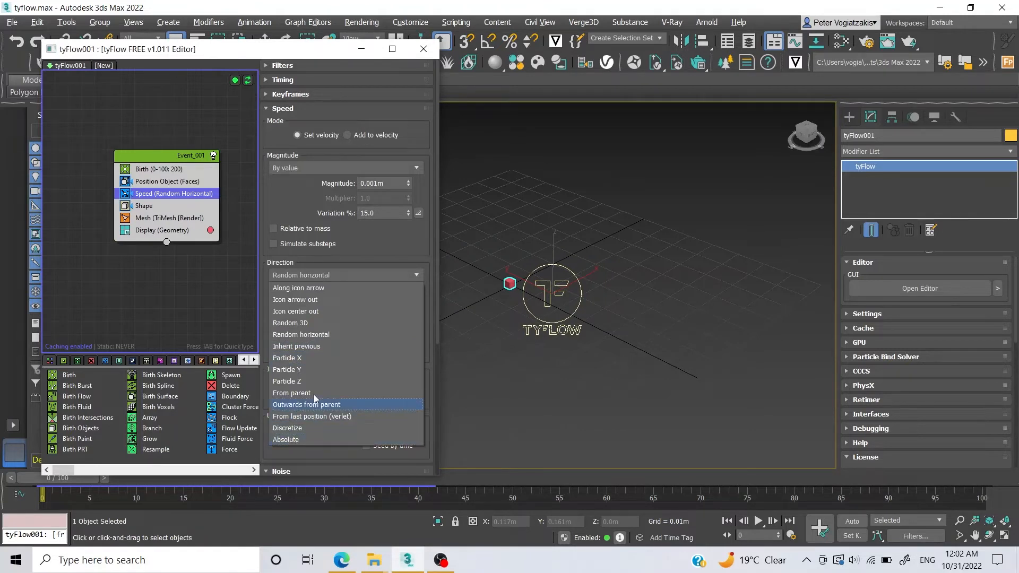
click(323, 324)
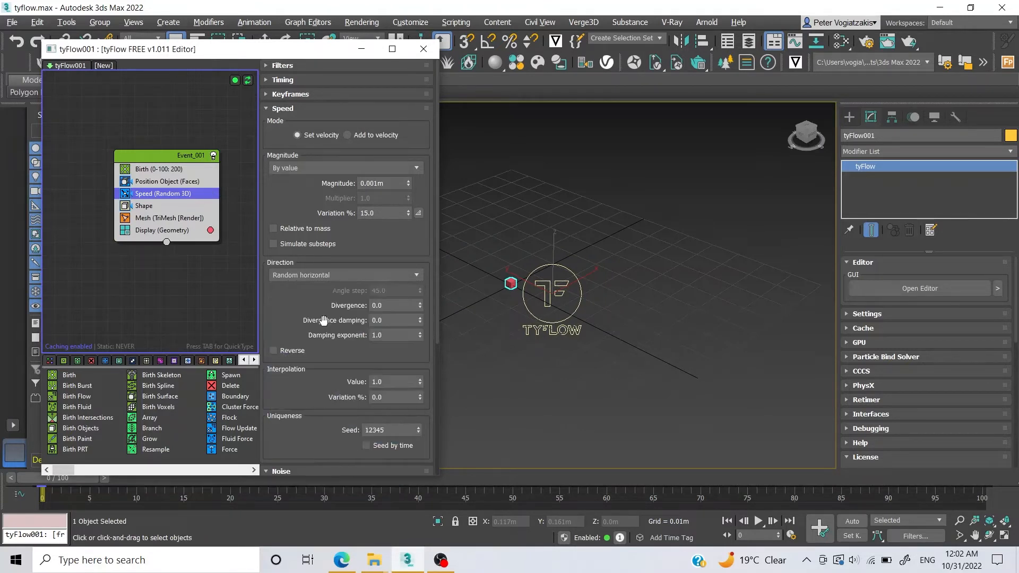
drag(61, 482, 48, 462)
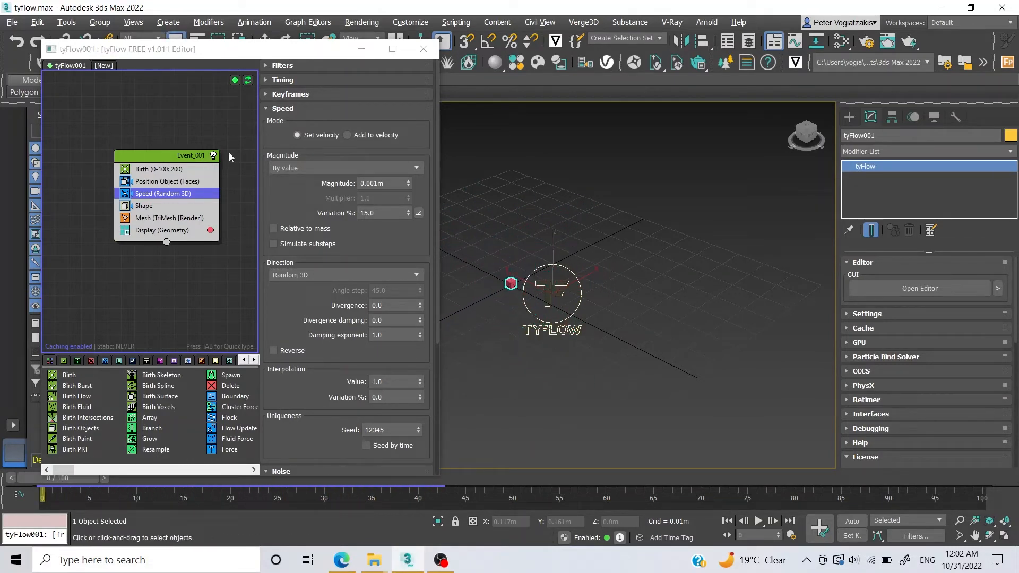
Deselect the Speed operator and toggle Event_001 off and on repeatedly, leaving the event disabled.
click(225, 136)
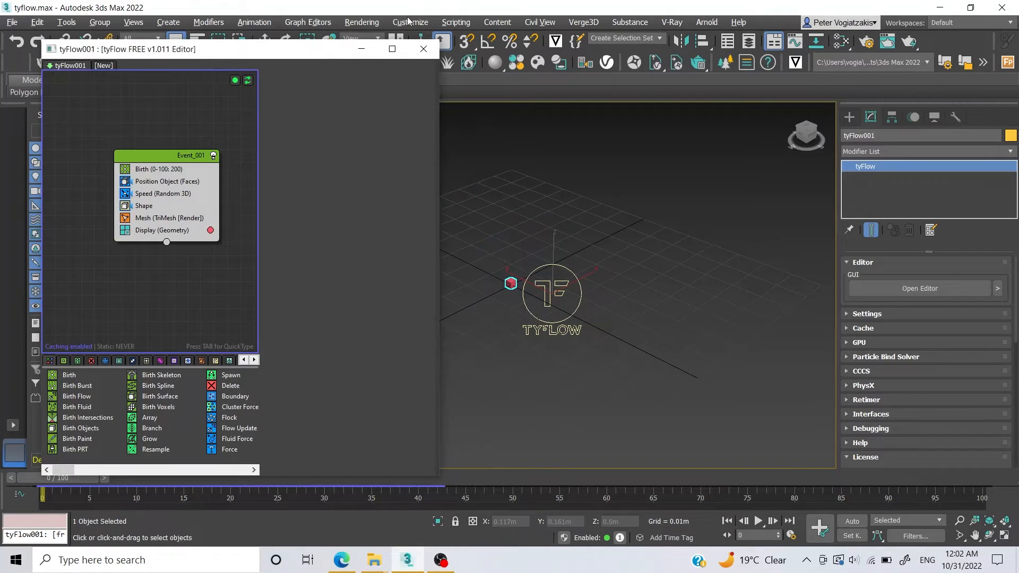
click(213, 155)
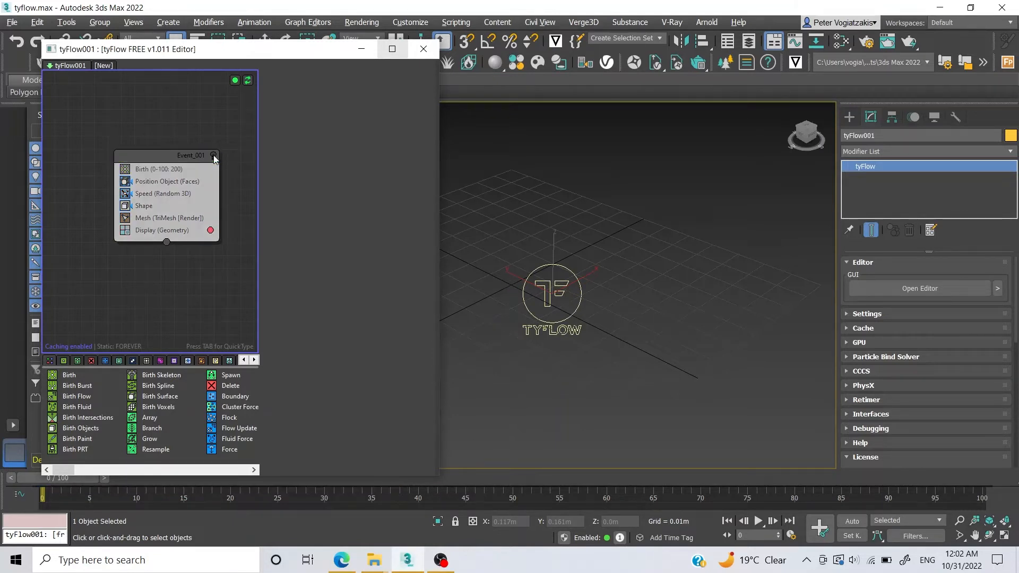
click(213, 155)
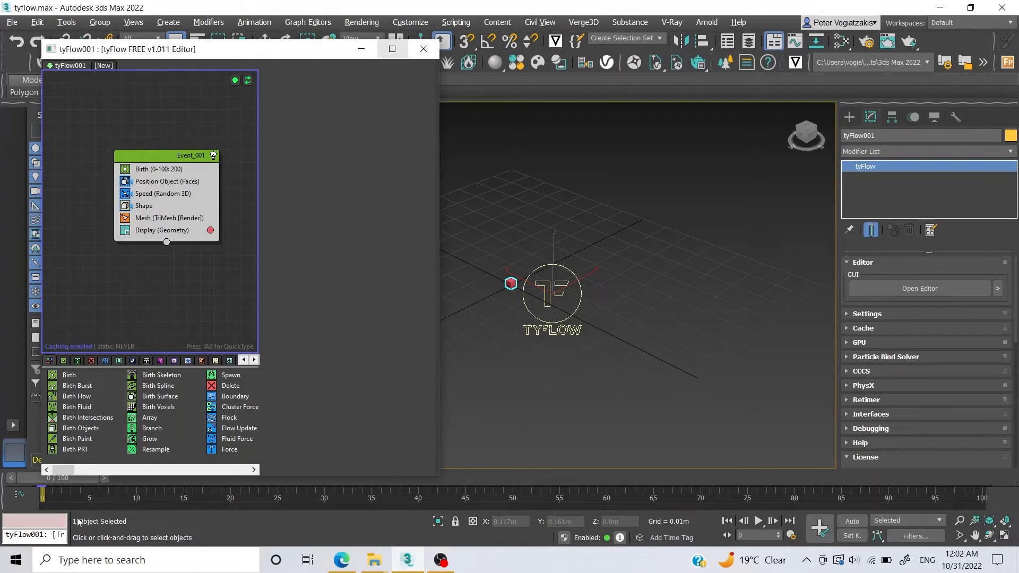
click(213, 156)
click(213, 155)
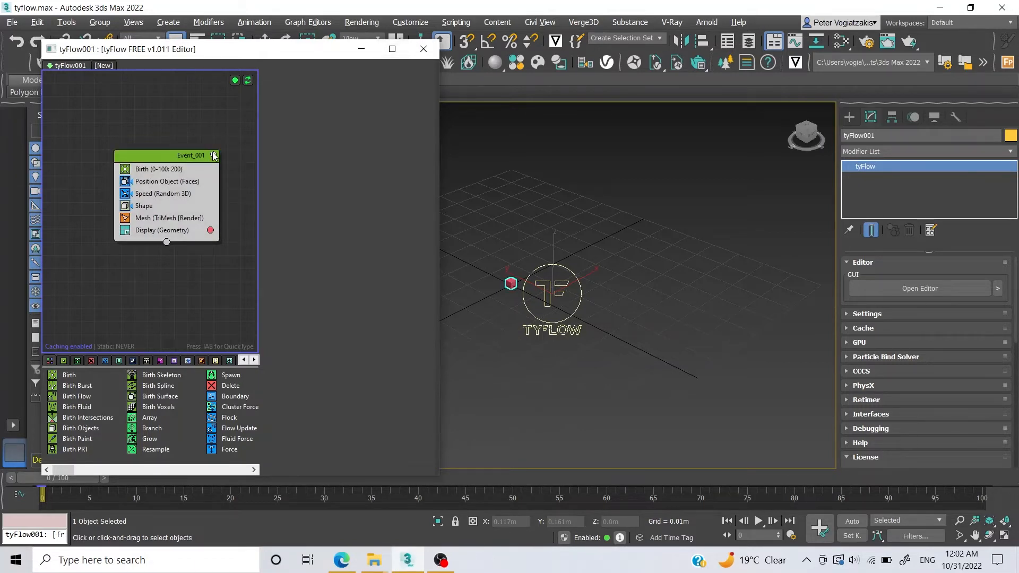
click(213, 155)
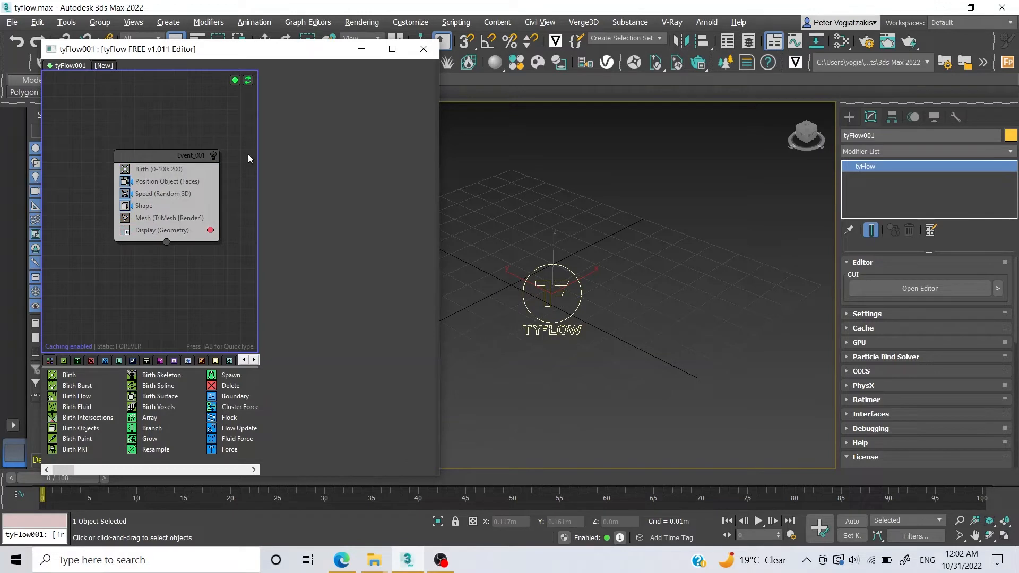
Enable Event_001 again in the flow graph.
scroll(113, 156, down, 4)
scroll(225, 178, up, 2)
scroll(121, 183, down, 4)
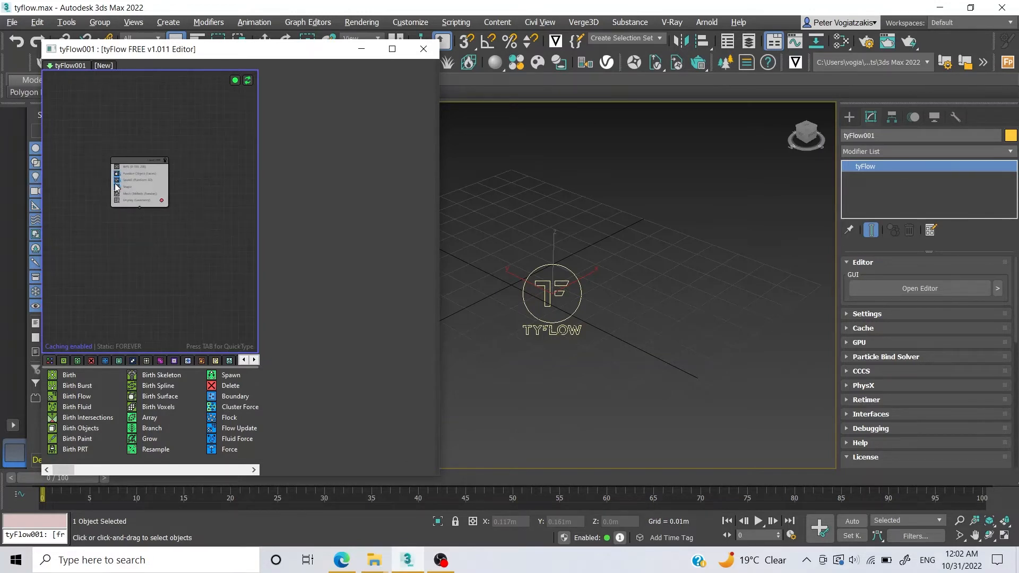
scroll(195, 166, up, 3)
scroll(194, 168, up, 1)
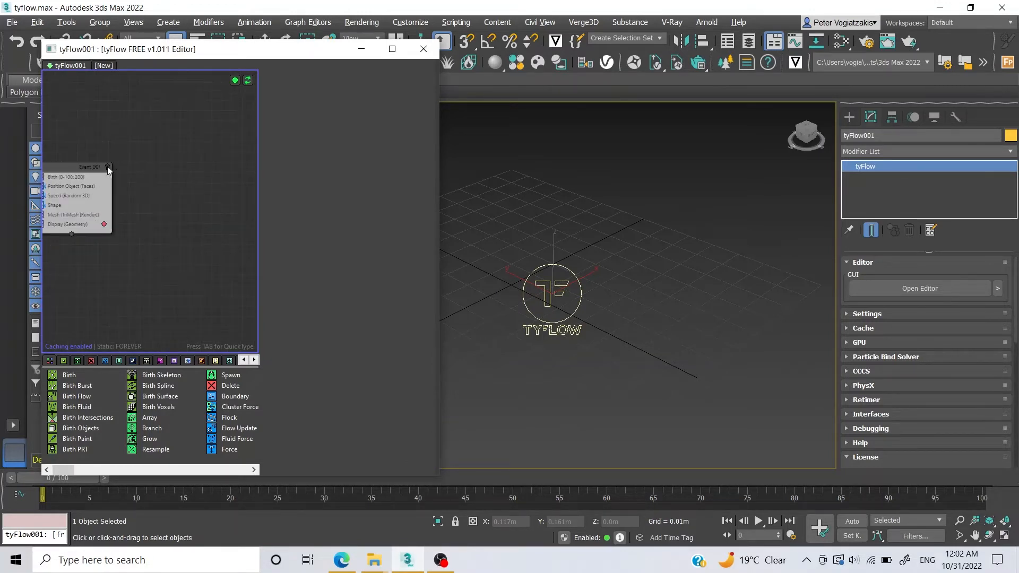
click(108, 167)
Add the Simple PhysX Flow preset to the empty graph area beside Event_001.
right_click(148, 172)
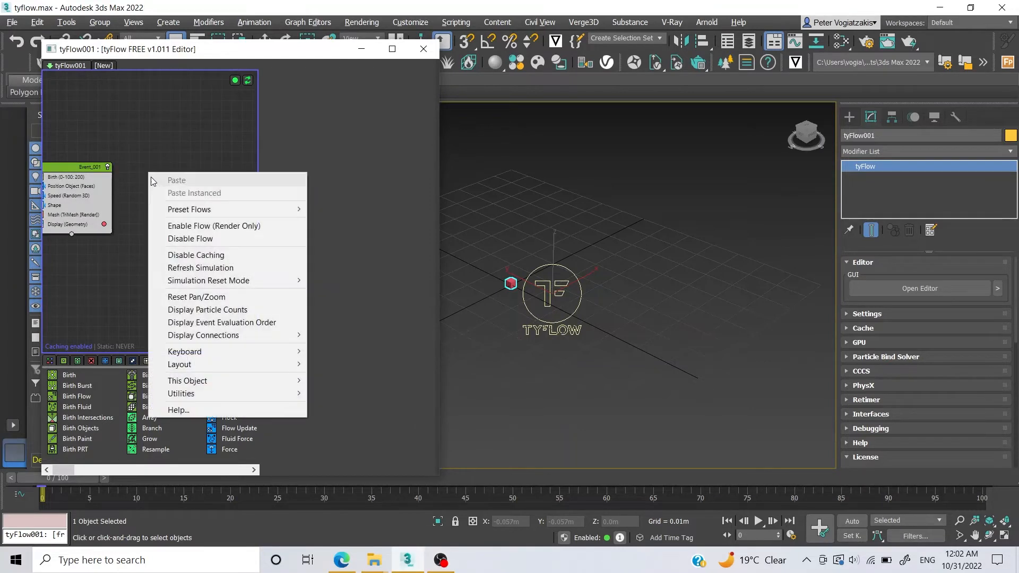
mouse_move(192, 286)
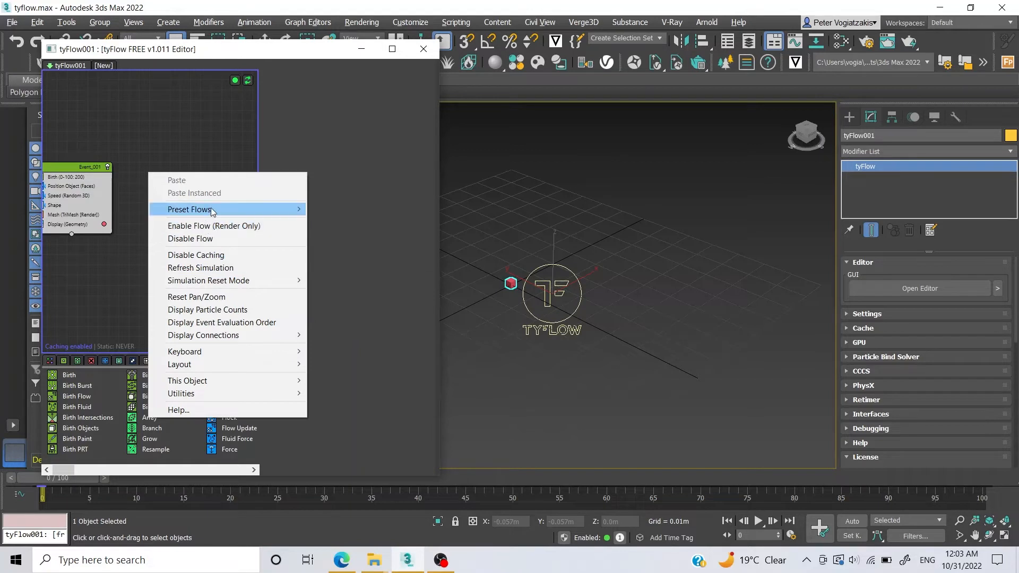
mouse_move(212, 212)
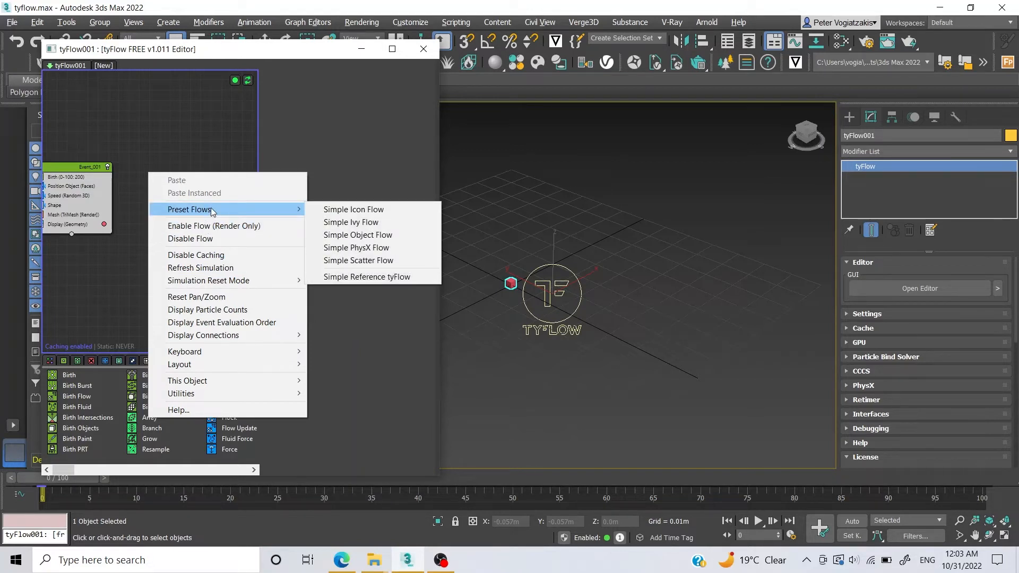
click(360, 249)
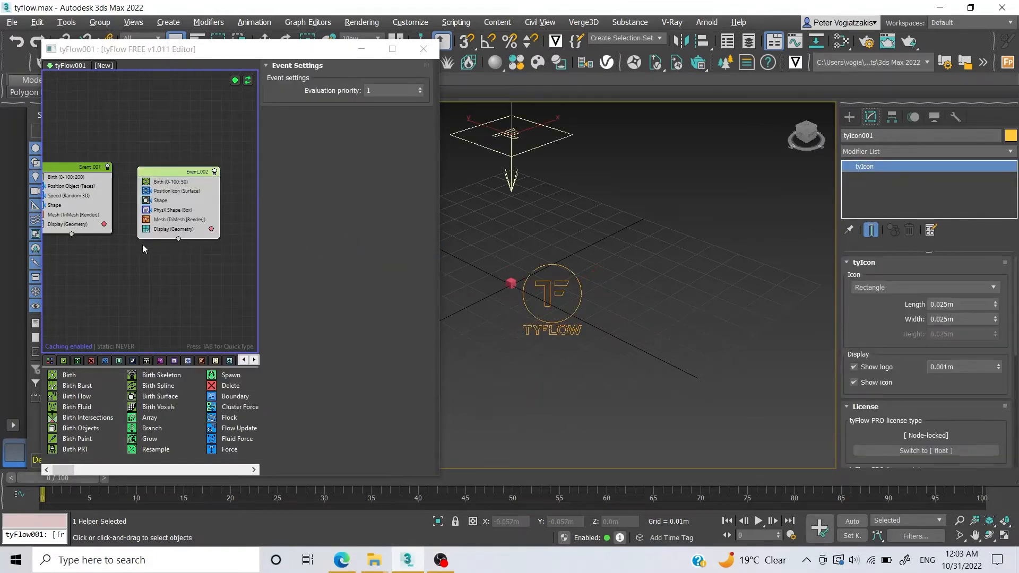
Disable Event_001 so that only the new PhysX event is simulated.
scroll(157, 231, down, 3)
scroll(74, 203, up, 4)
scroll(194, 185, up, 1)
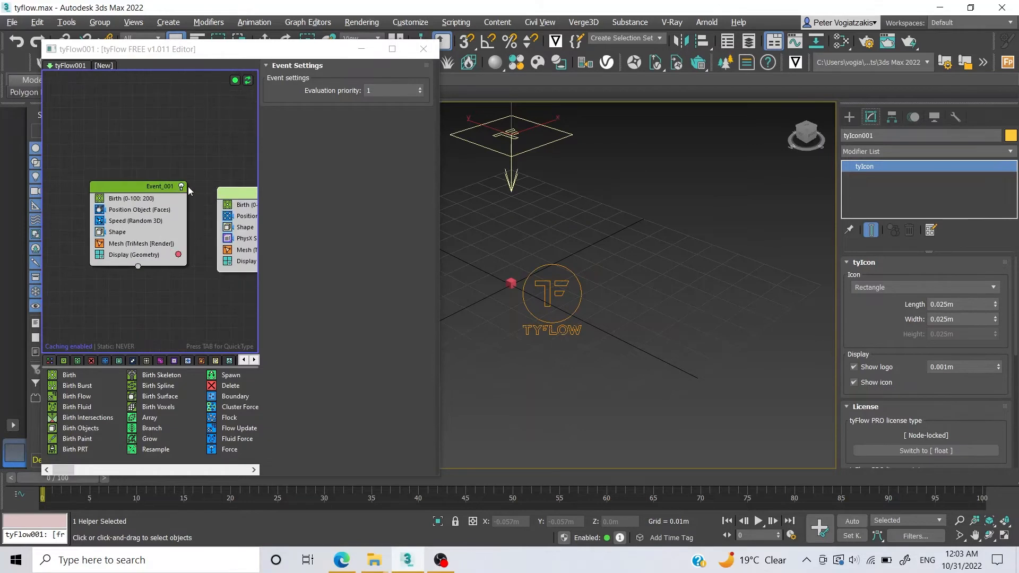
click(181, 186)
Scrub the timeline to preview the PhysX flow and stop at frame 3.
scroll(160, 206, down, 3)
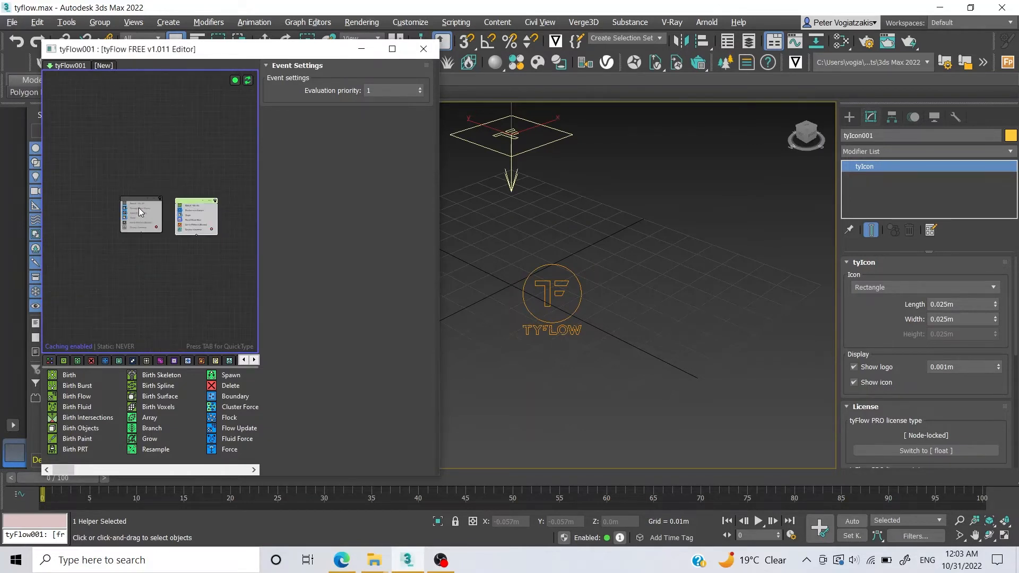
scroll(186, 205, up, 3)
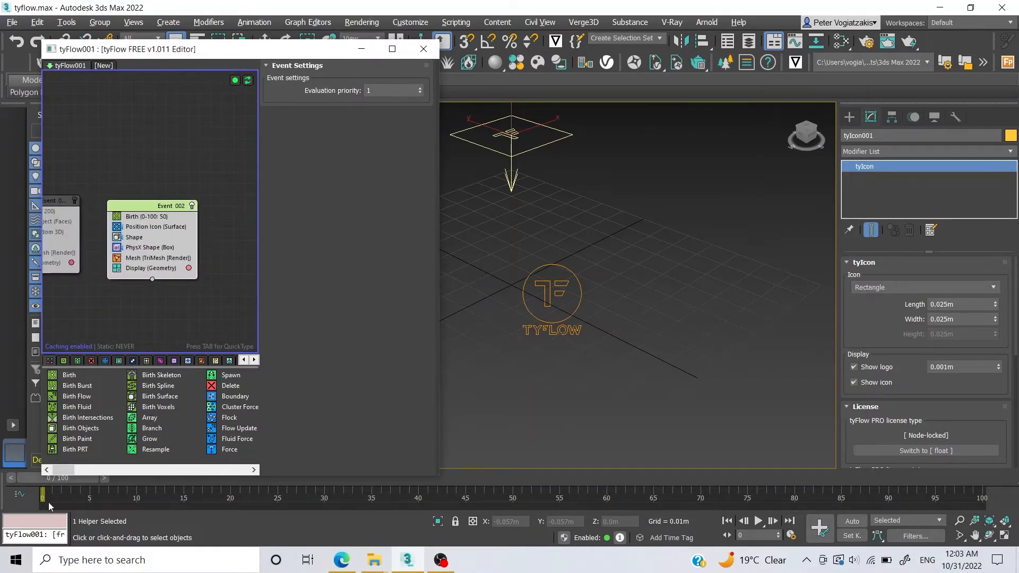
drag(30, 480, 57, 478)
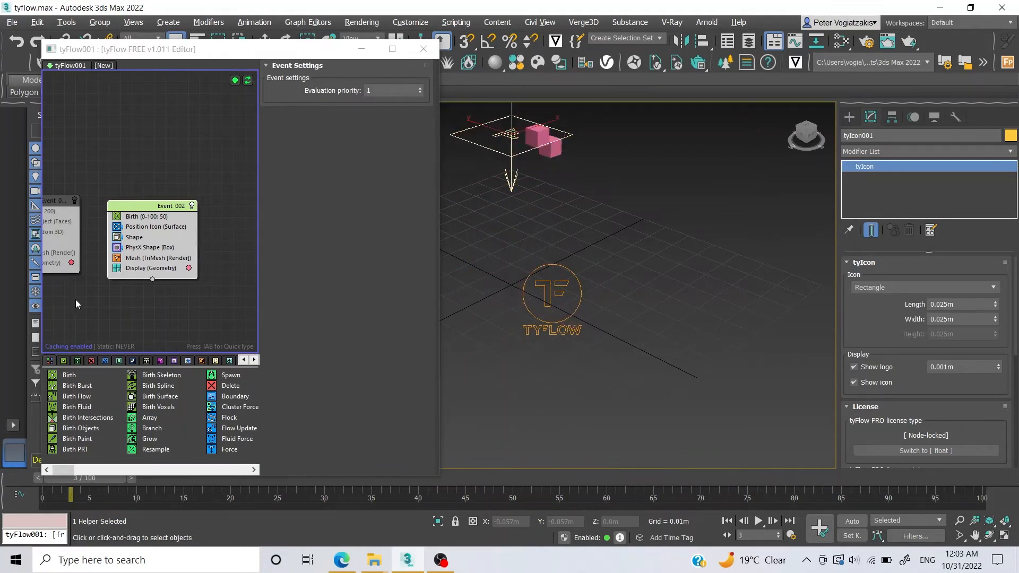
Review the Birth and Position Icon operator settings of Event_002, including the icon's Location options.
scroll(157, 220, up, 1)
click(152, 217)
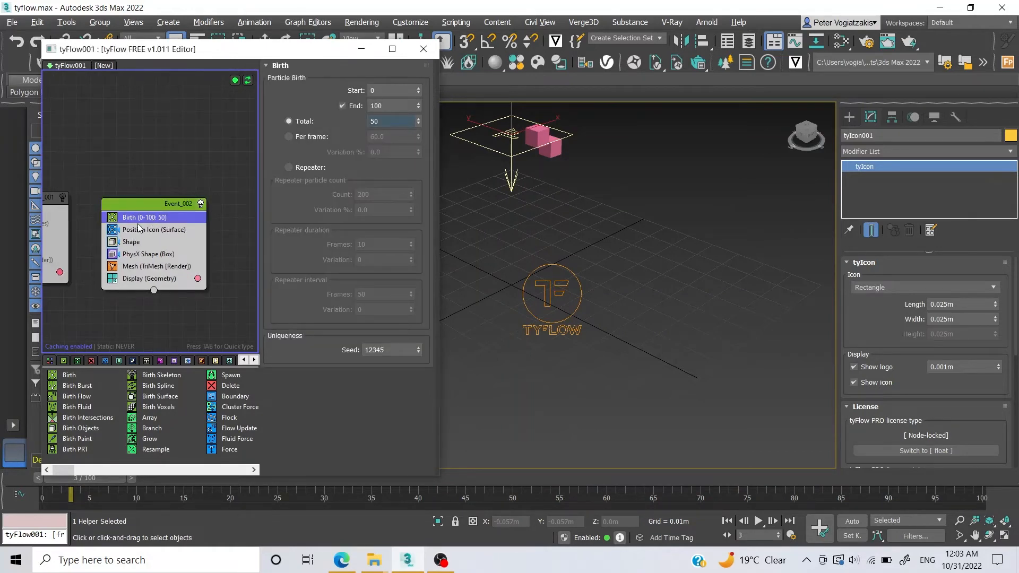
click(139, 229)
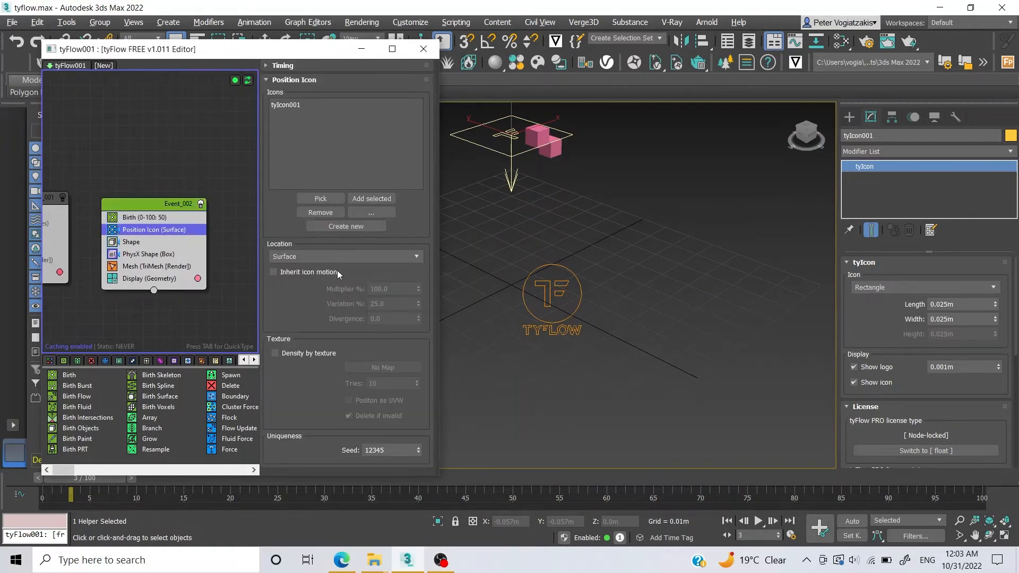
click(317, 257)
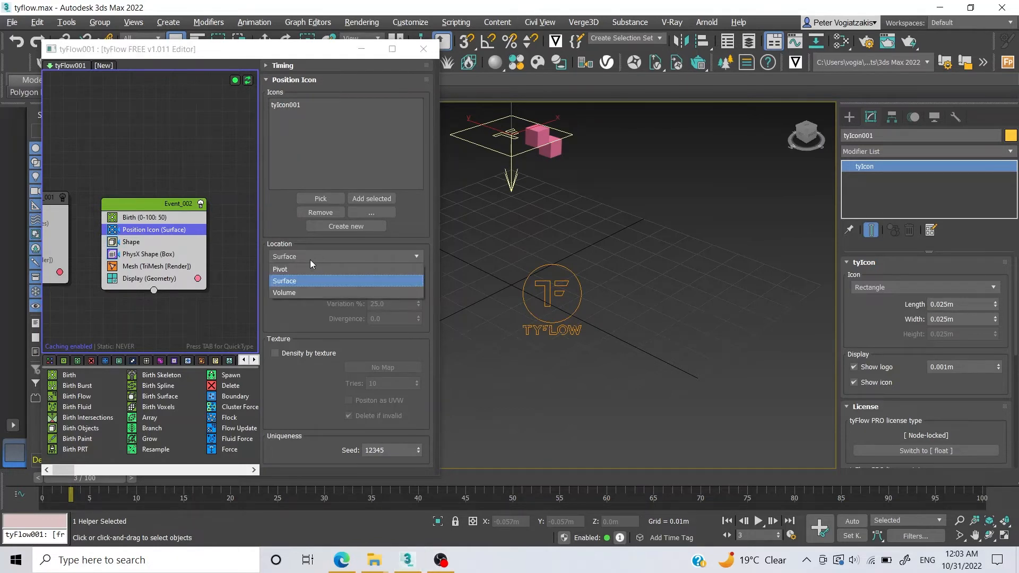
click(318, 256)
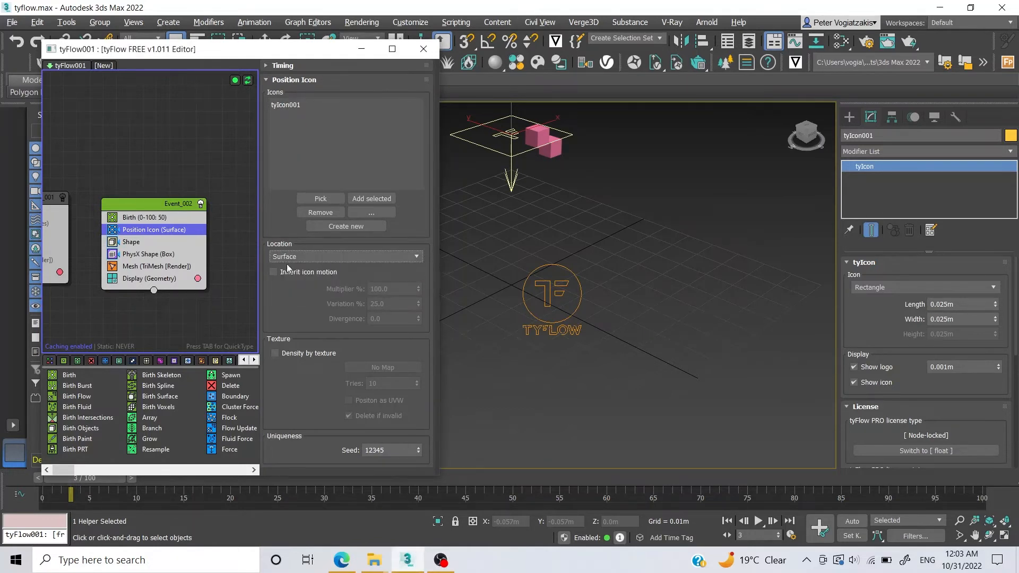
Examine the Size and Mesh settings of the Shape operator in Event_002.
click(133, 243)
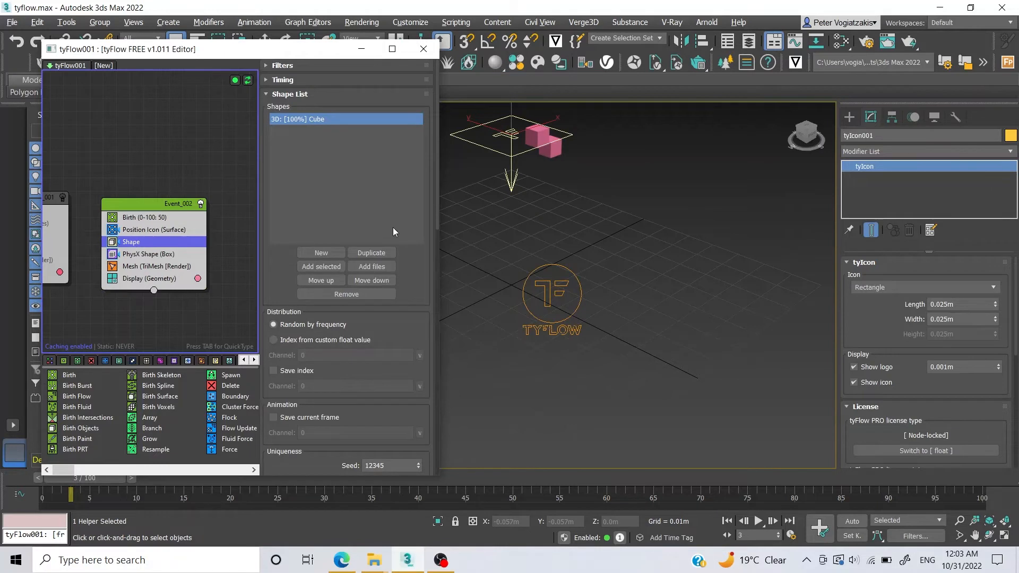
scroll(439, 212, down, 1)
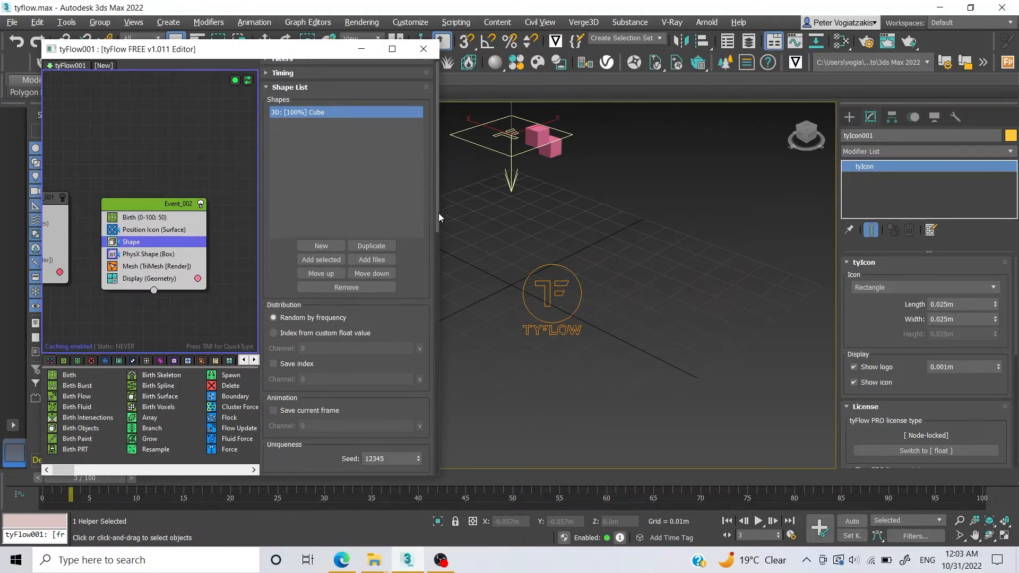
drag(439, 219, 438, 340)
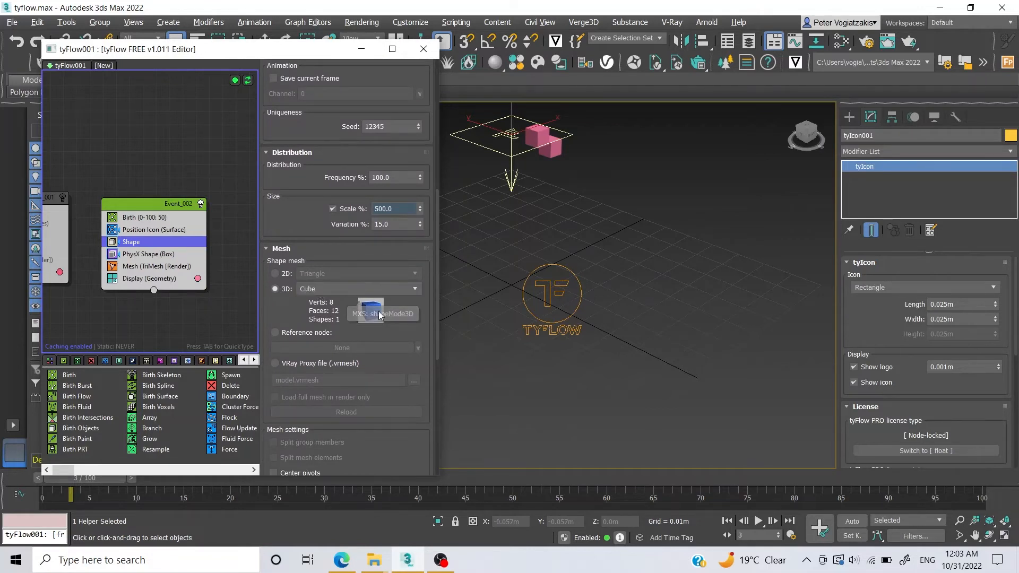
Set the Event_002 Shape operator's 3D mesh to Sphere (HiRes) and scrub the timeline to preview the particles, returning to frame 0.
click(368, 290)
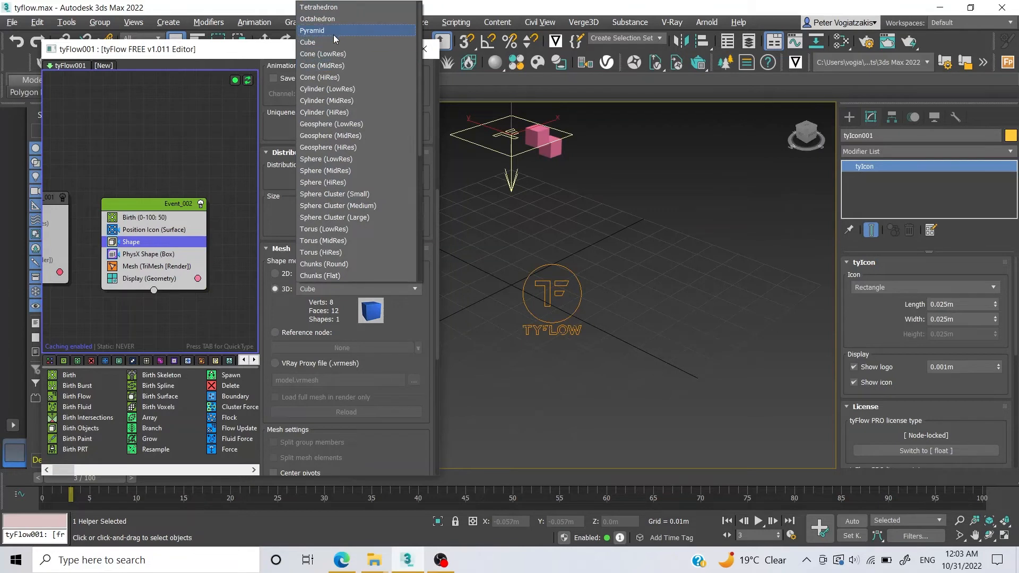
click(330, 183)
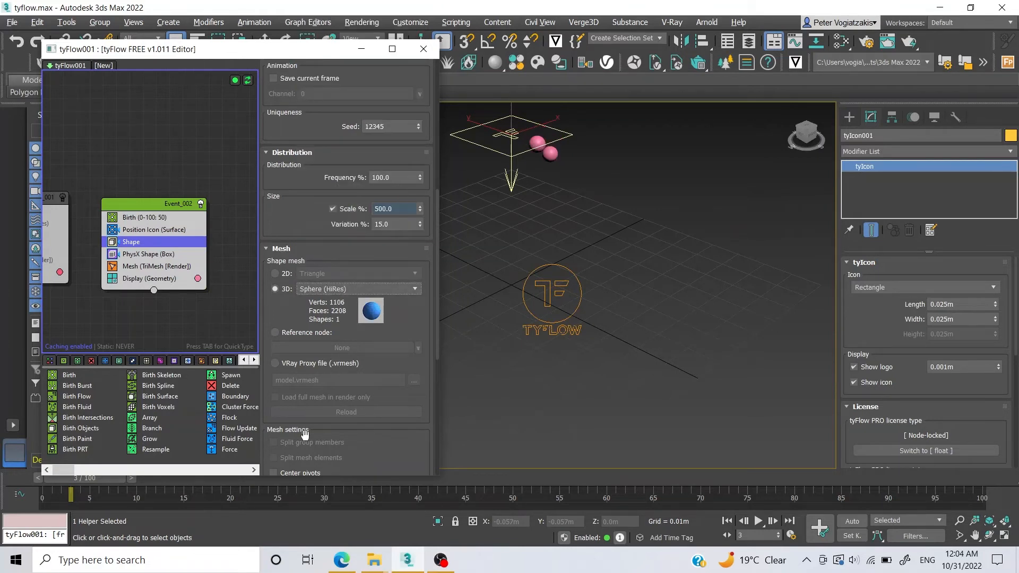
drag(74, 489, 380, 489)
drag(164, 480, 66, 479)
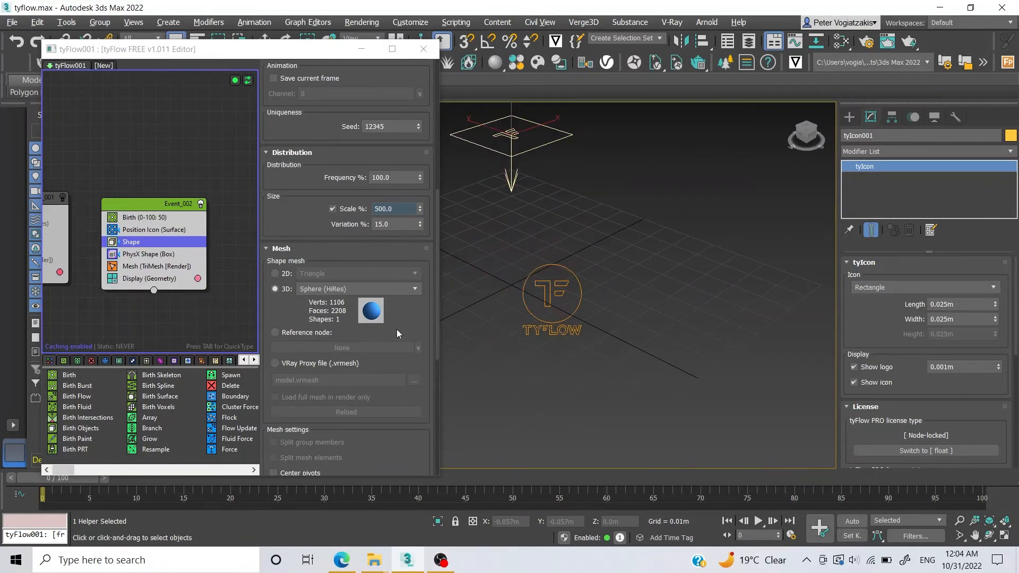
Change the Shape operator's 3D mesh to Pyramid and scrub the timeline to preview the flow.
click(325, 289)
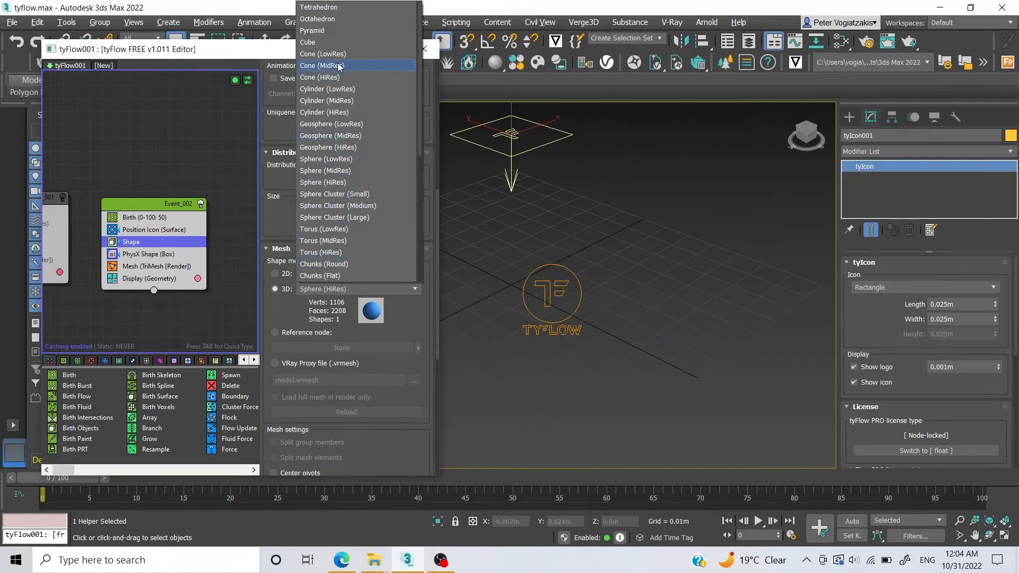
click(329, 32)
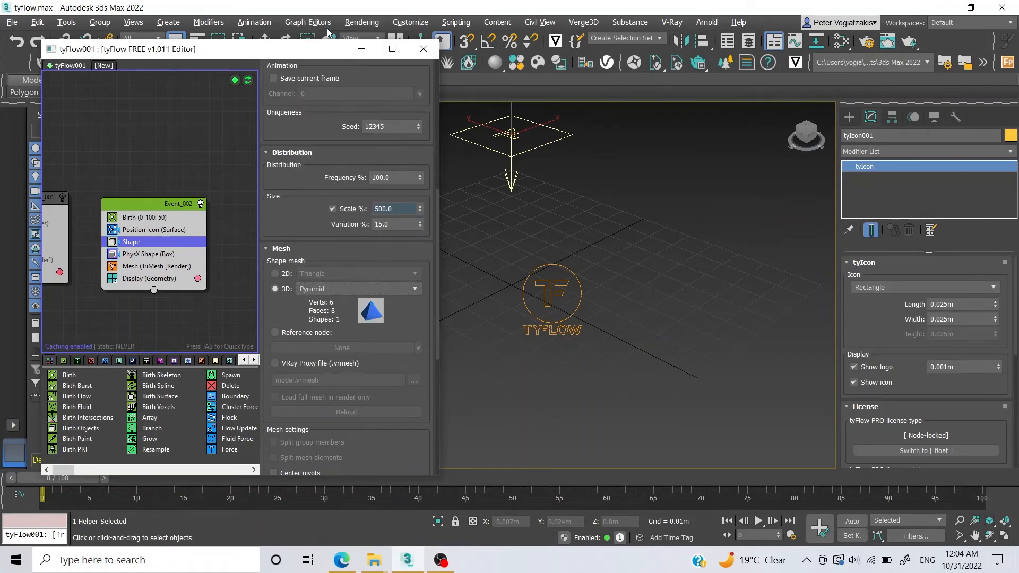
mouse_move(59, 478)
mouse_down()
mouse_move(112, 486)
mouse_move(616, 470)
mouse_move(778, 447)
mouse_move(64, 467)
mouse_up()
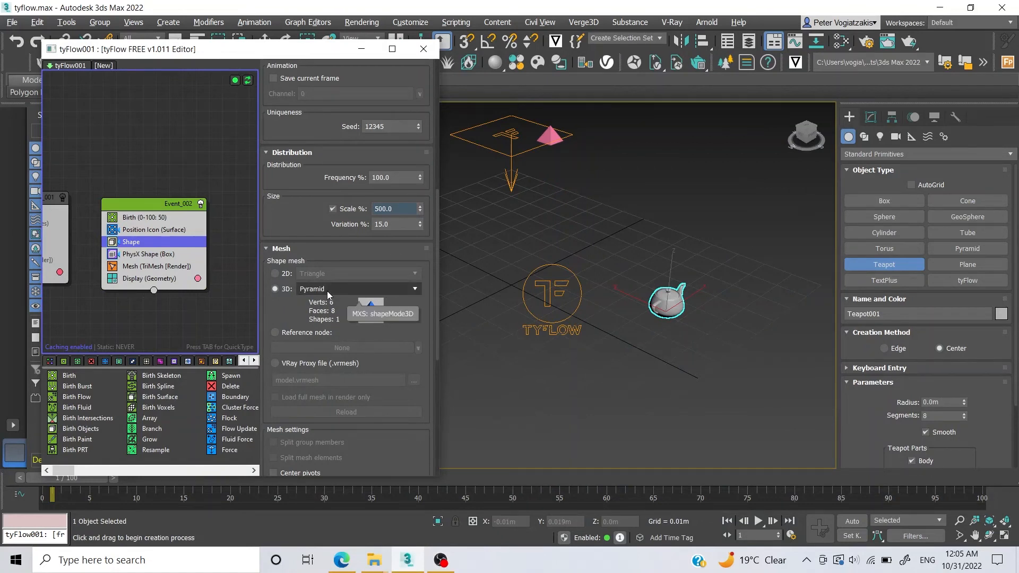
Switch the Shape operator's mesh to a reference node and pick the teapot in the scene, then deselect the teapot.
click(275, 332)
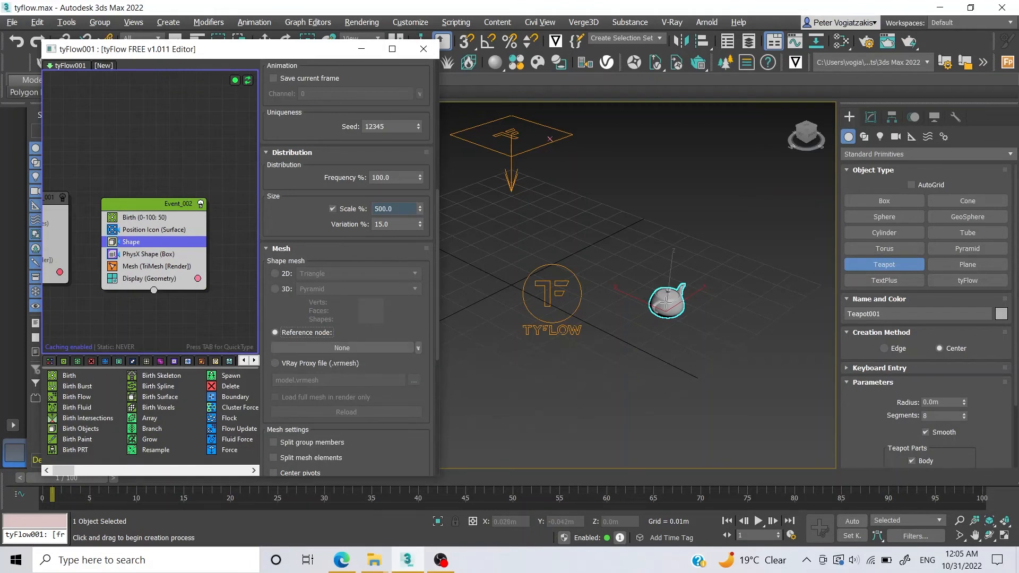
click(402, 350)
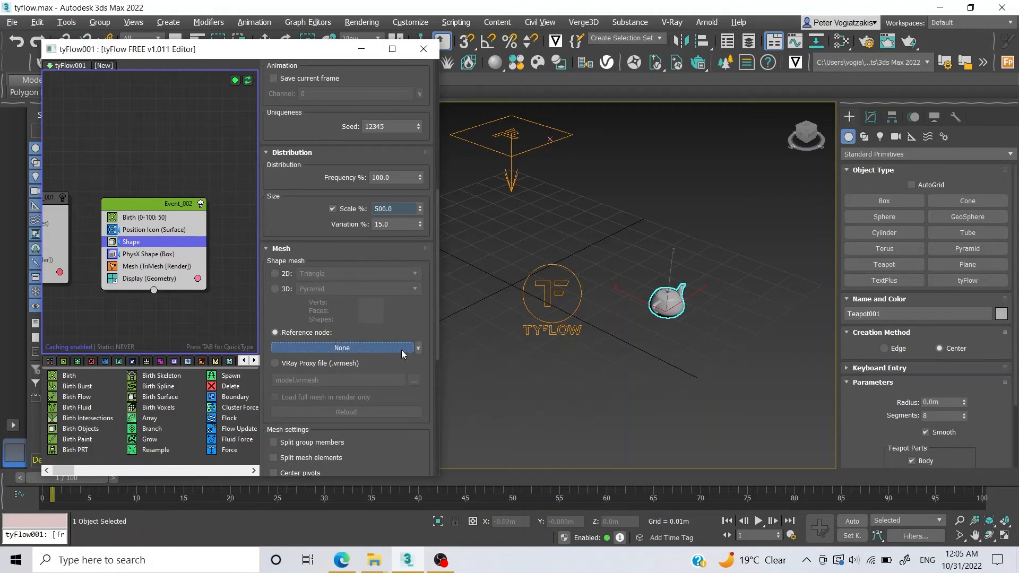
click(671, 301)
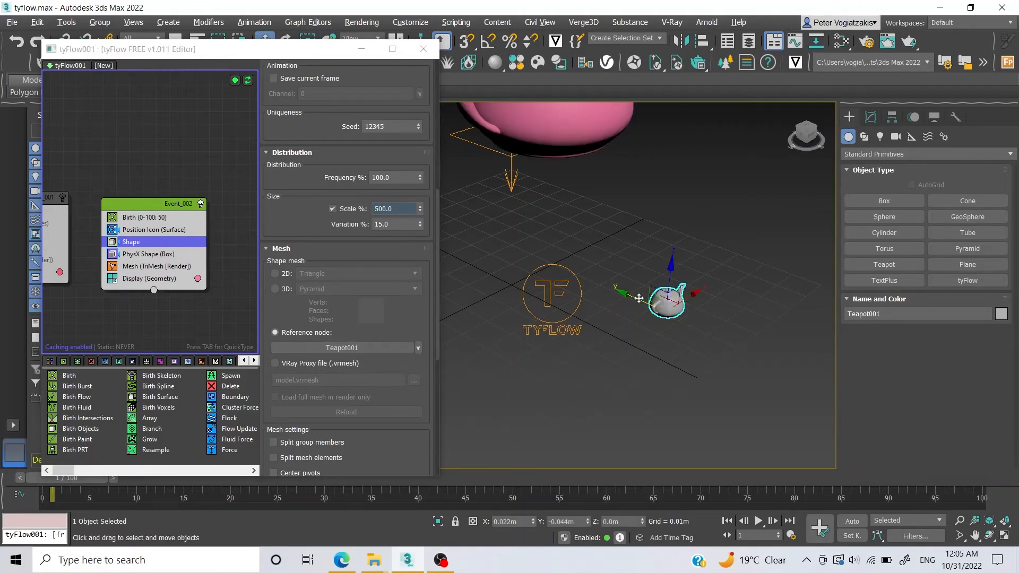
scroll(630, 240, down, 3)
scroll(621, 239, up, 2)
click(603, 235)
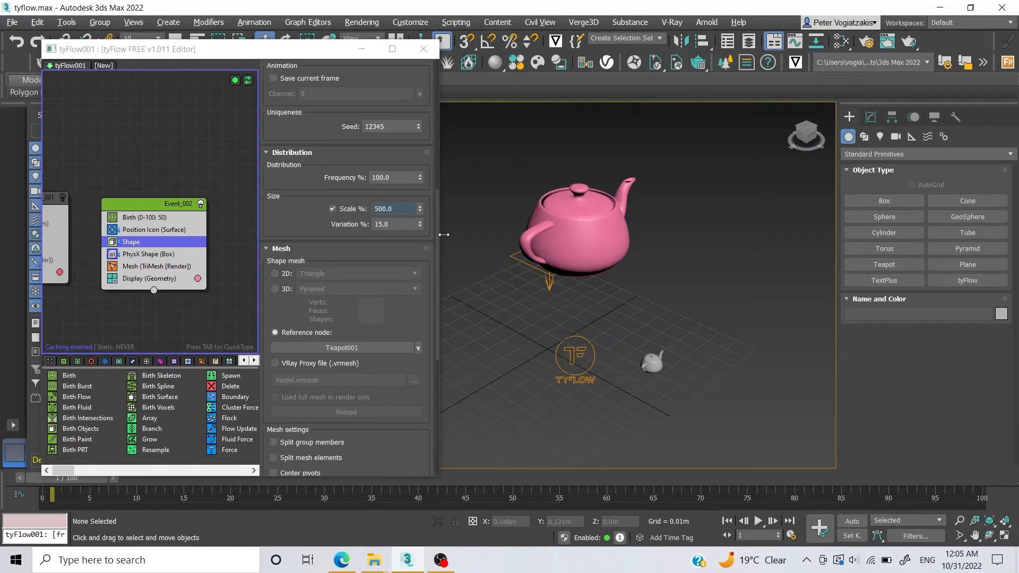
Set the Shape operator's scale to 100% and scrub the timeline to preview the teapot particles, returning to frame 0.
double_click(400, 210)
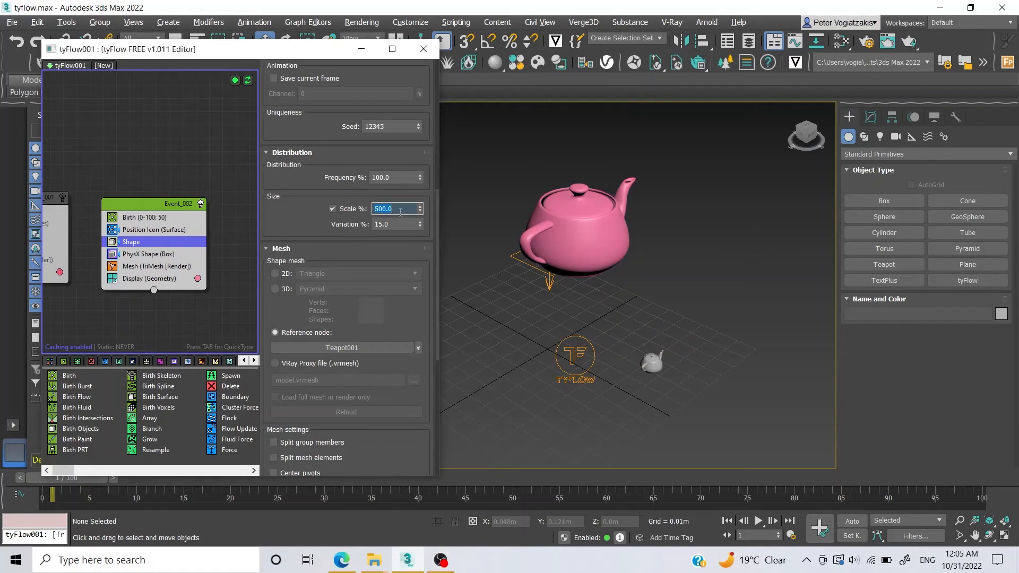
text(100)
key(Return)
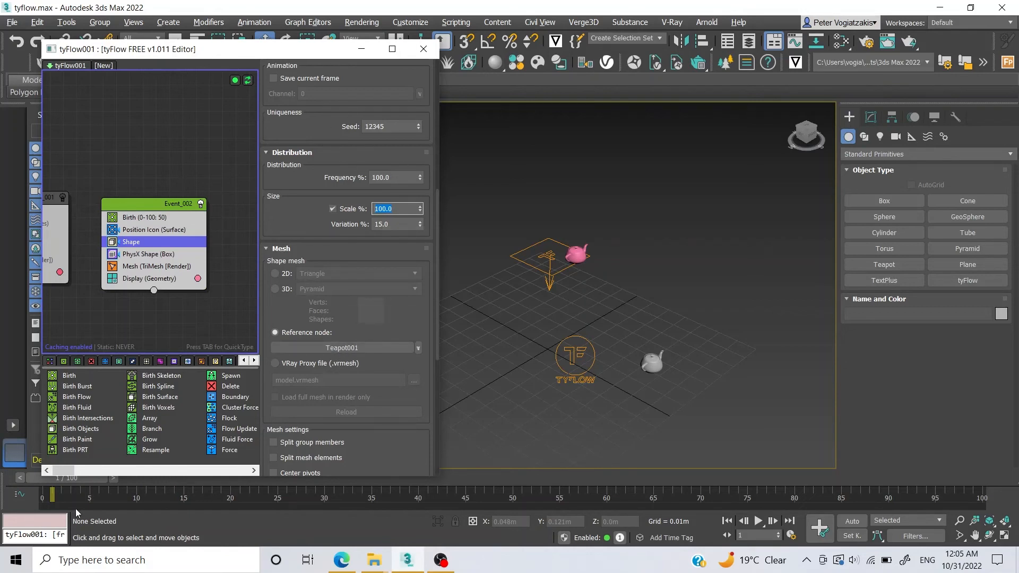
drag(77, 482, 54, 464)
Examine the PhysX Shape operator's hull mode options and its dynamics and collision settings.
click(129, 254)
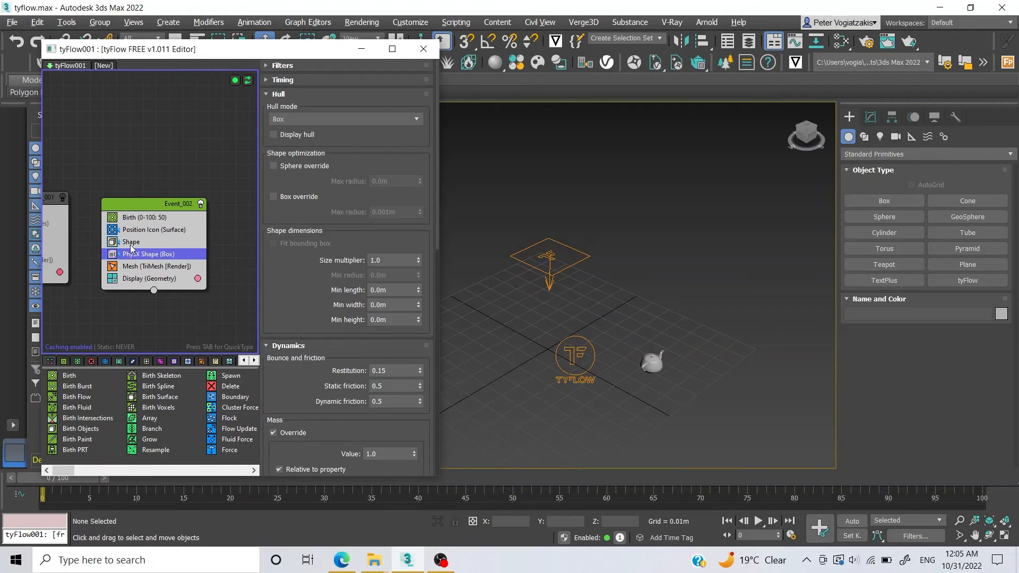
click(285, 118)
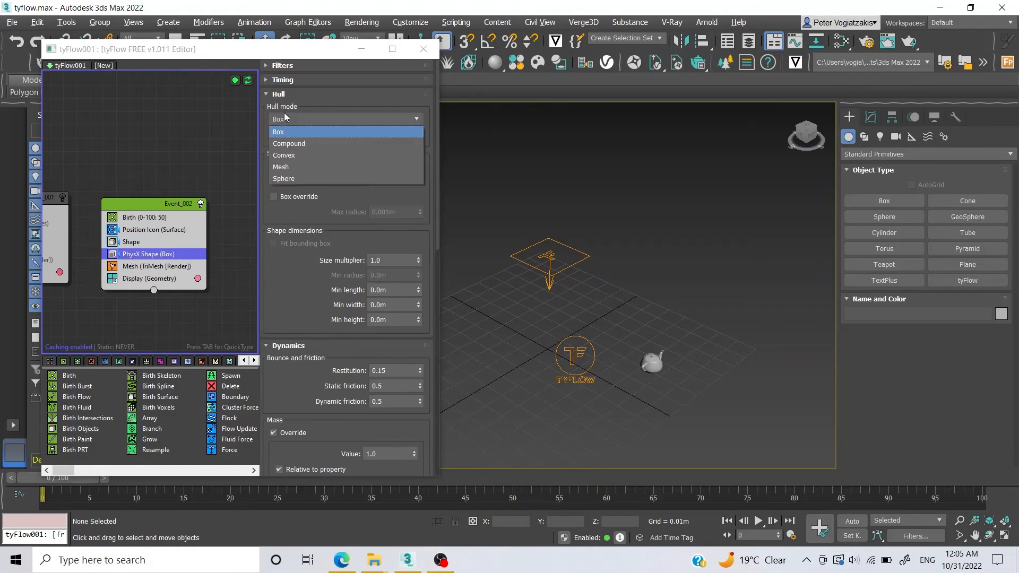
click(285, 117)
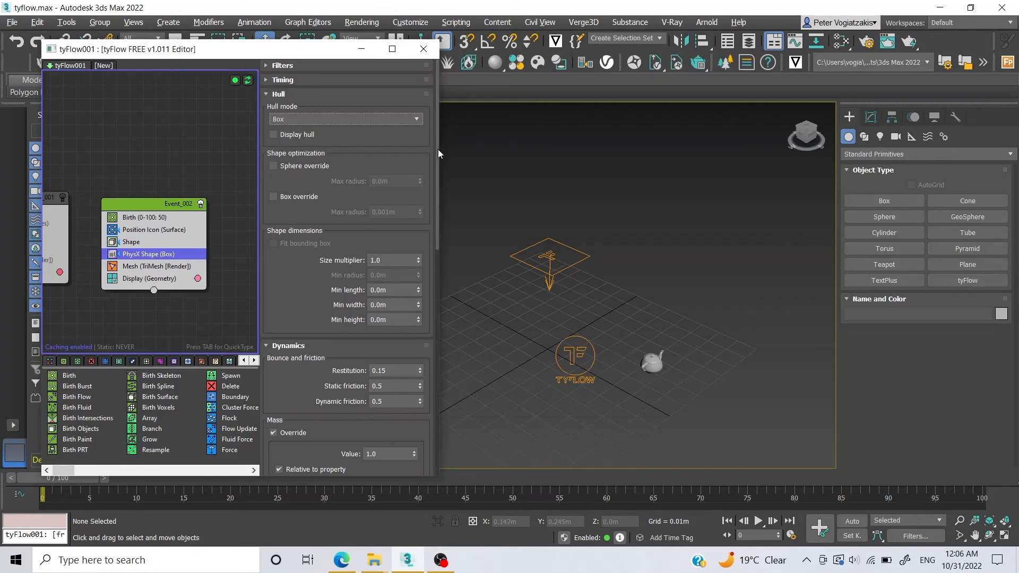
drag(438, 148, 434, 342)
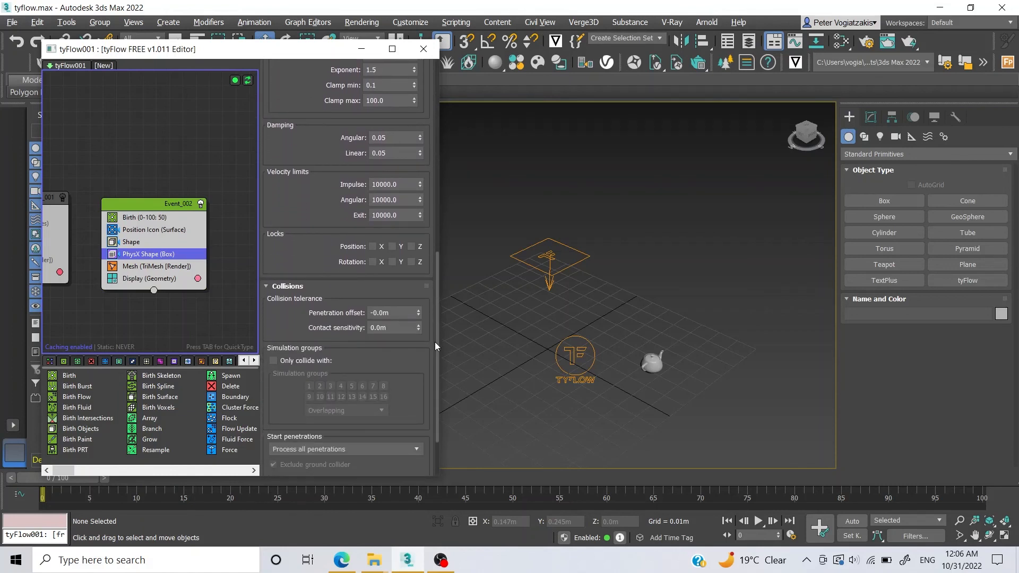
Review the Mesh and Display operator settings of Event_002 and scrub the timeline to preview the flow.
click(129, 267)
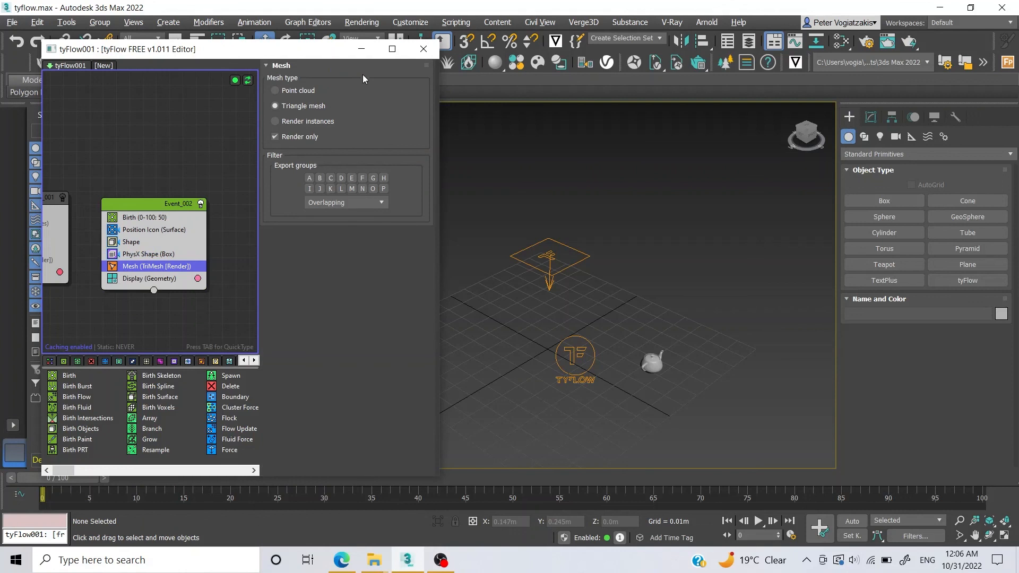
click(137, 281)
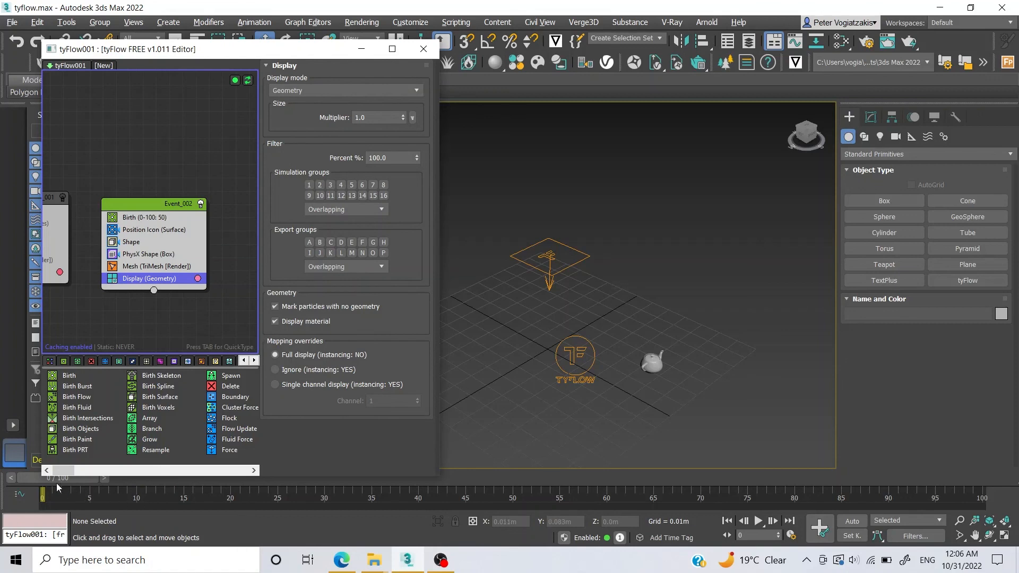
drag(62, 480, 192, 482)
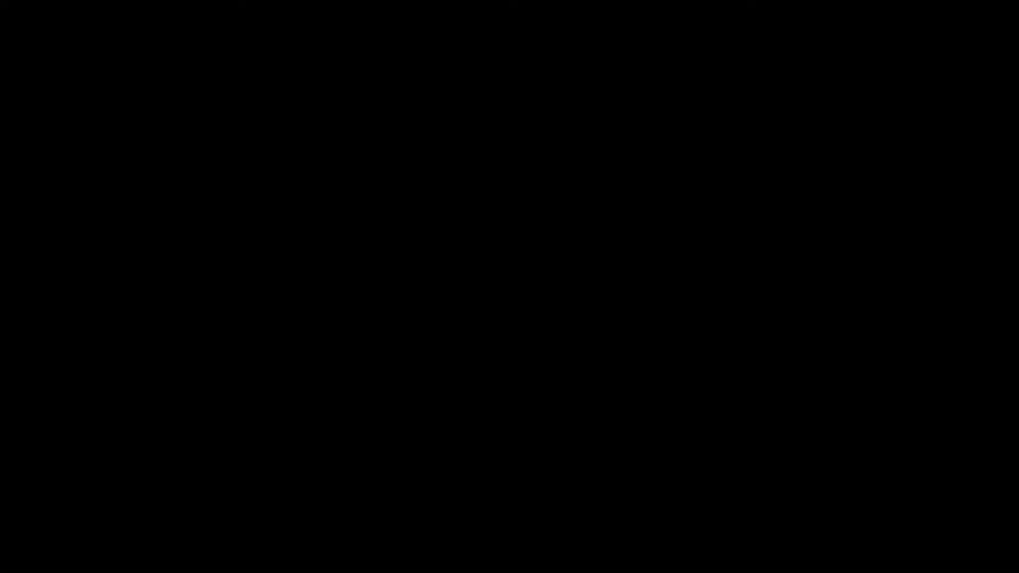